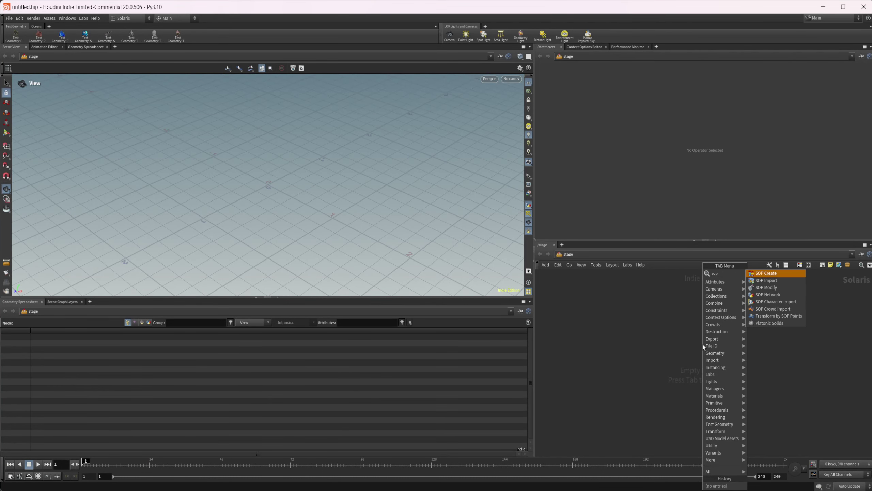
Add a SOP Create node and a Material Library node to the stage network.
key(Return)
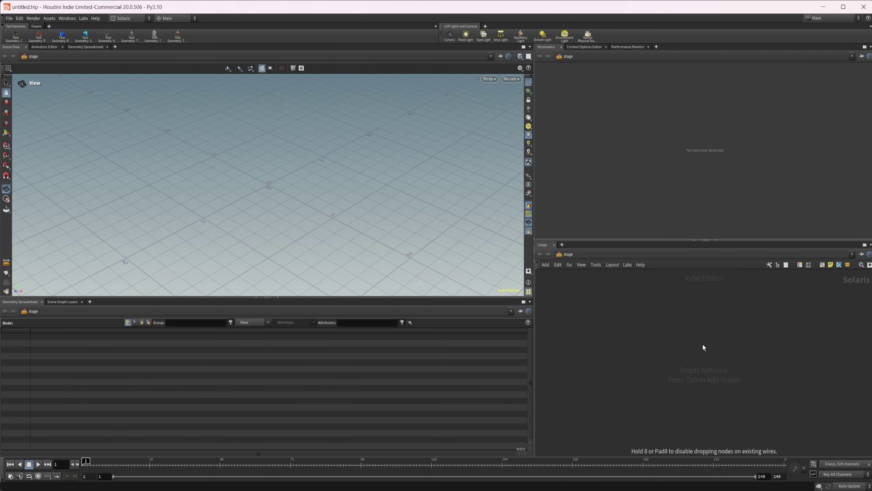
click(698, 368)
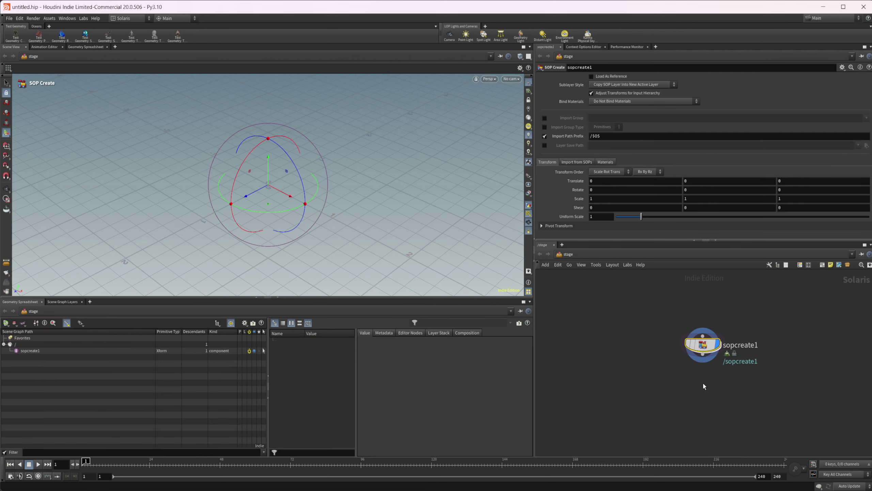
key(Tab)
text(mater)
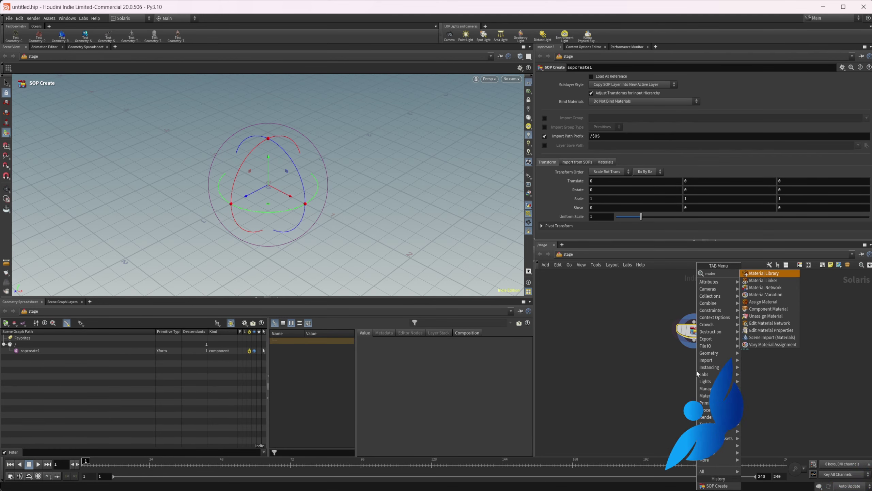
key(Return)
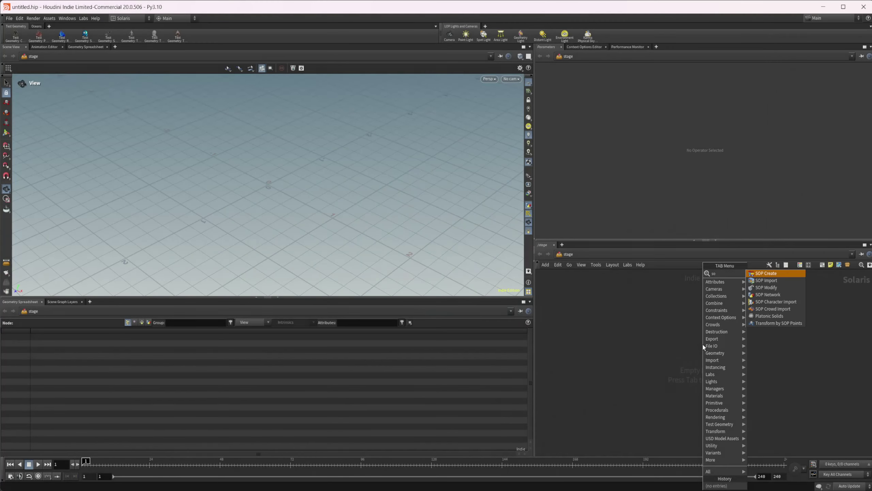
Place sopcreate1 with materiallibrary1 below it, then go inside the material library.
key(Return)
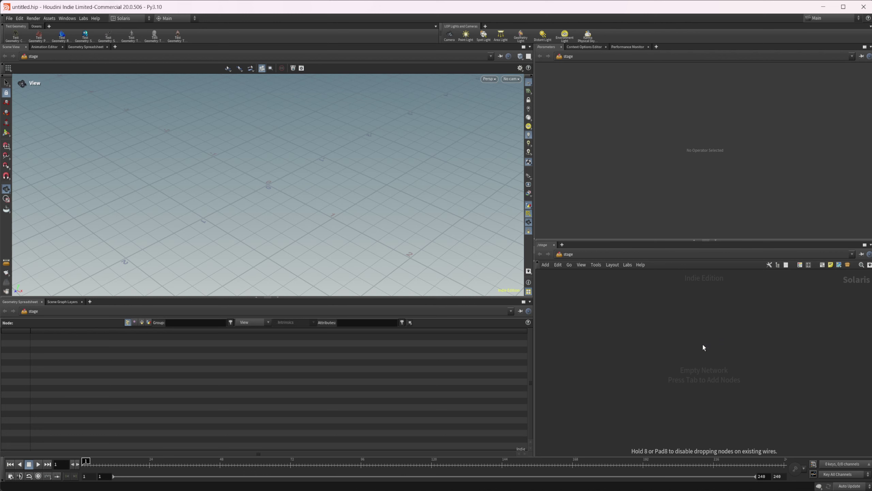
click(698, 368)
key(Tab)
text(mater)
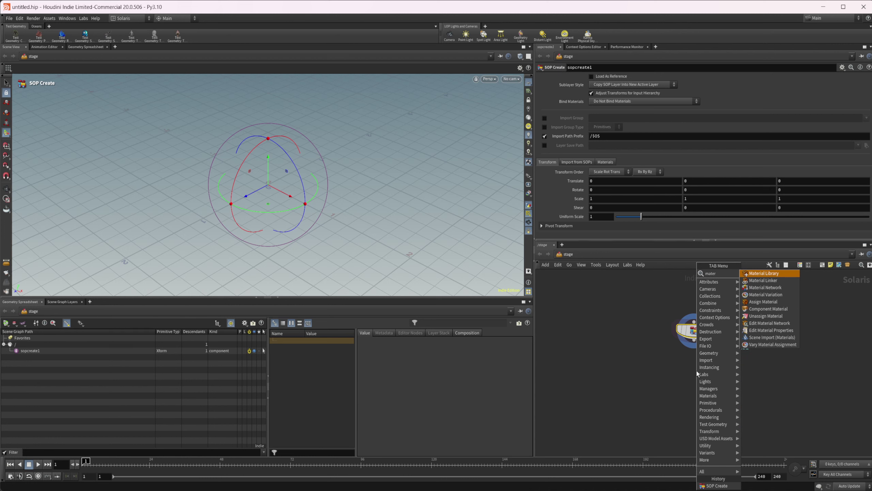
key(Return)
click(697, 369)
double_click(696, 370)
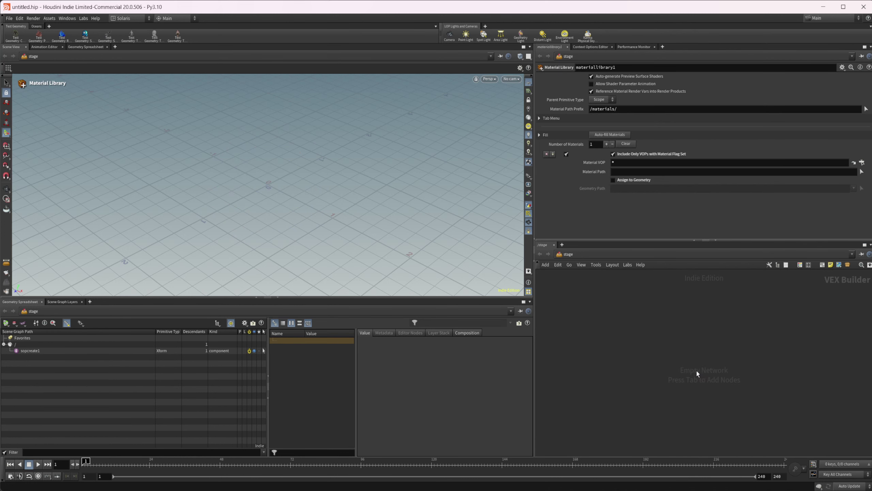
Add a USD MaterialX Builder node inside the material library's empty network.
key(Tab)
text(mt)
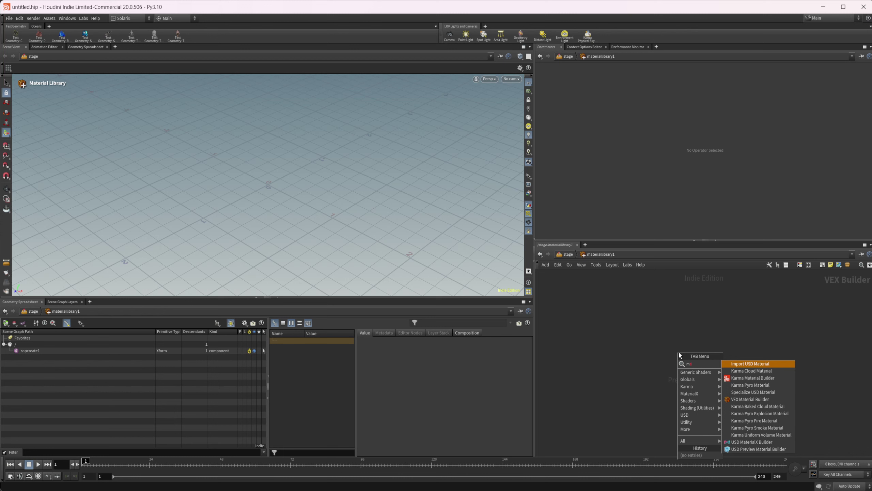
key(BackSpace)
key(BackSpace)
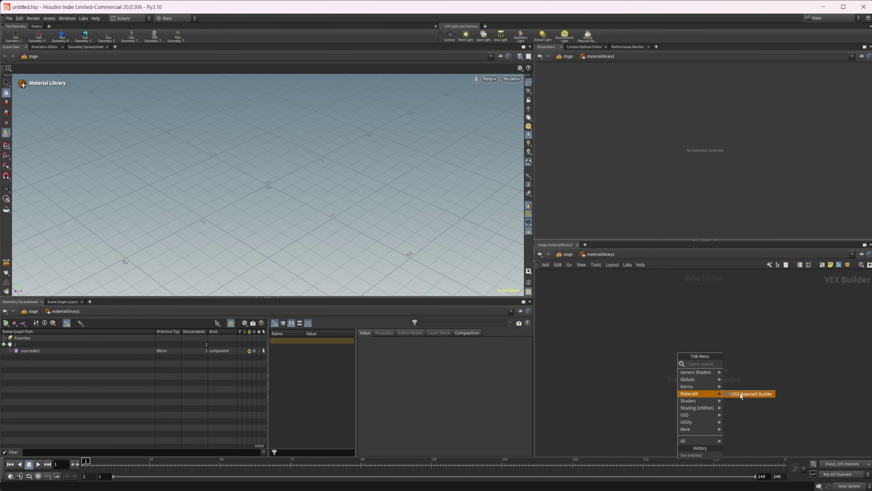
click(743, 395)
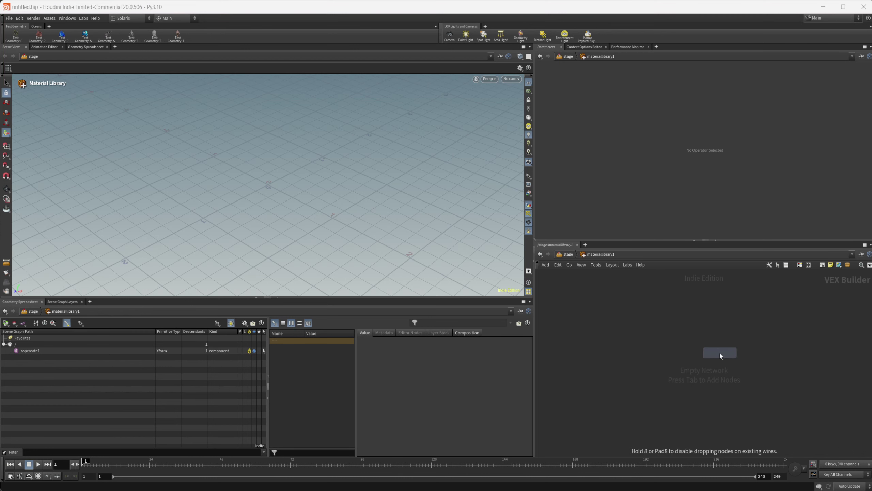
click(660, 410)
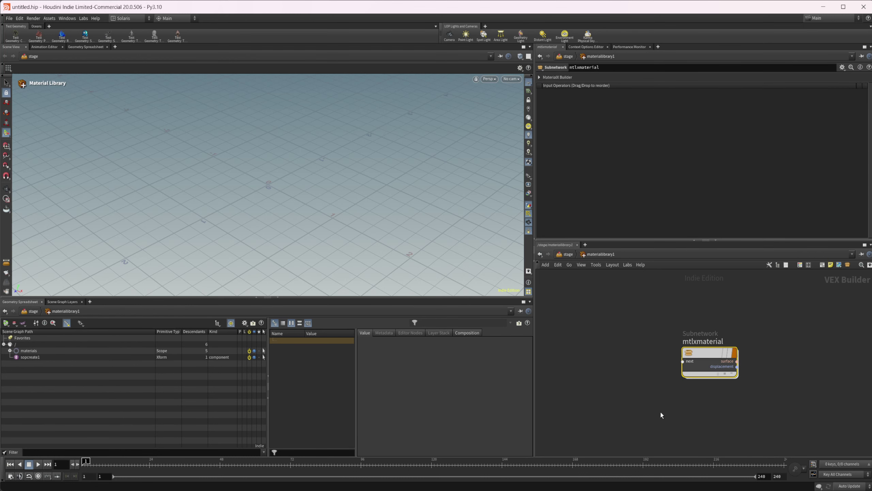
Undo, re-create SOP Create and Material Library at stage level, and enter the library again.
key(ctrl+z)
key(ctrl+z)
key(Tab)
text(s)
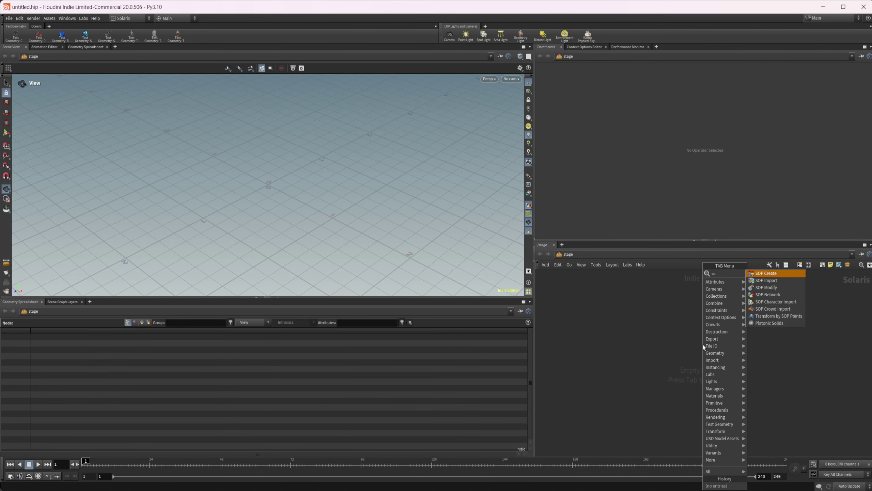
key(Return)
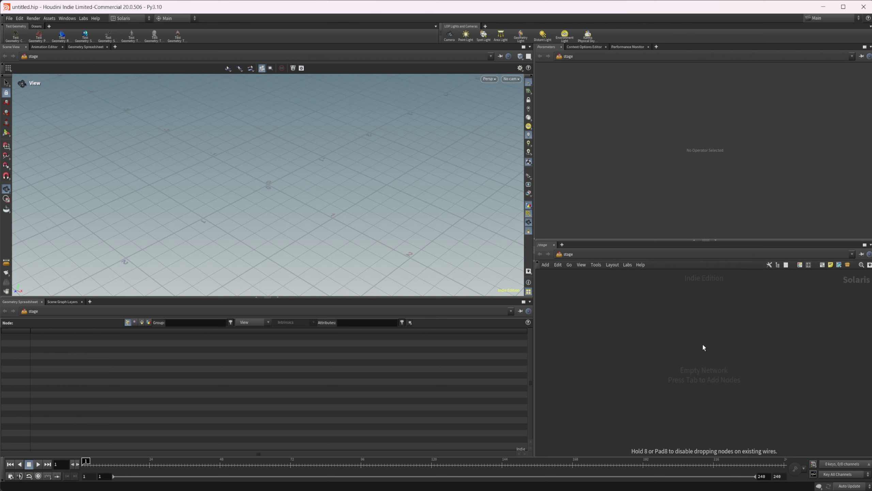
click(698, 371)
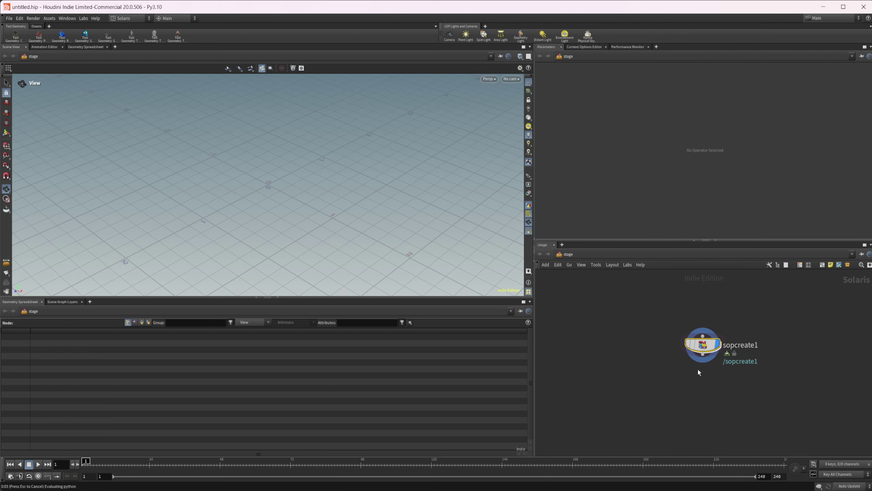
key(Tab)
text(mater)
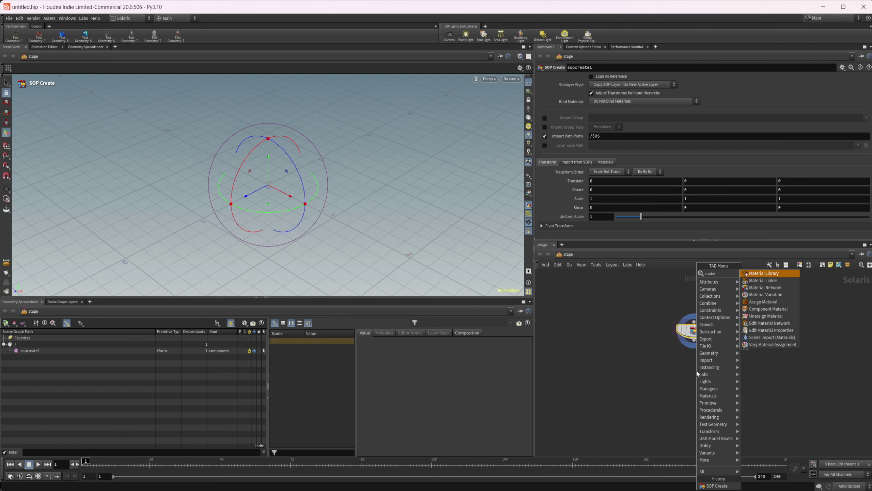
key(Return)
click(696, 371)
double_click(697, 372)
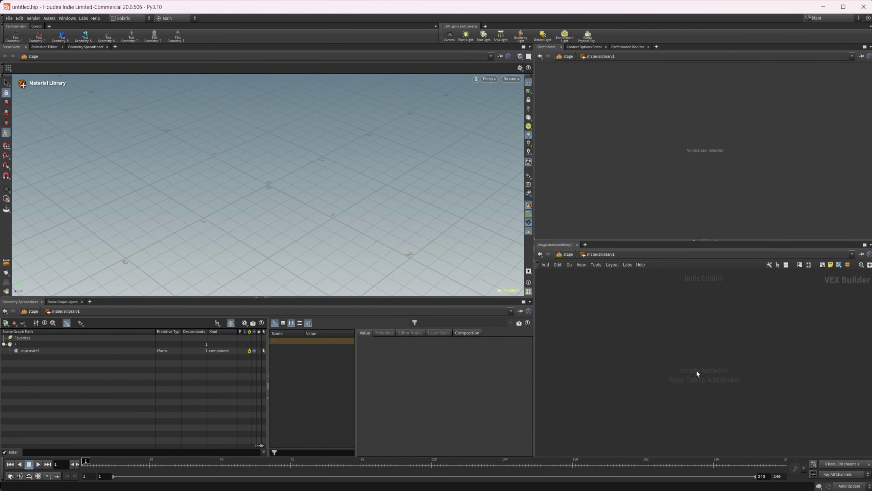
Pick MaterialX > USD MaterialX Builder from the node menu inside the library.
key(Tab)
text(m)
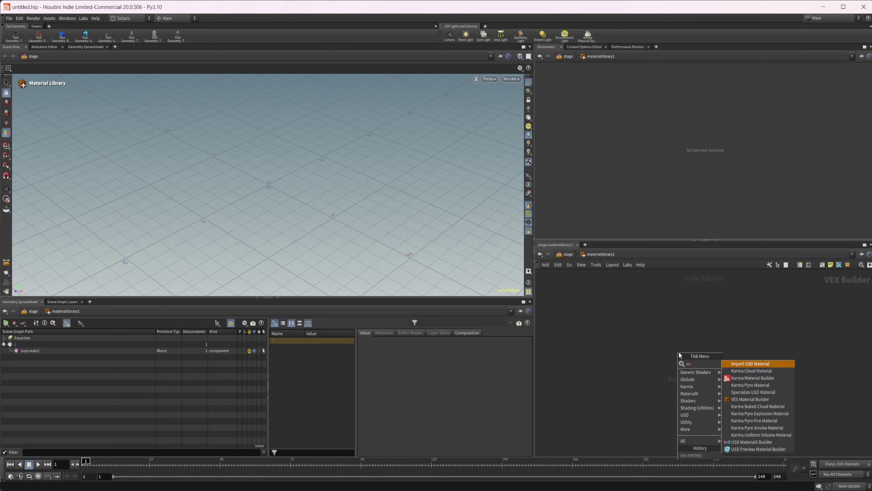
key(BackSpace)
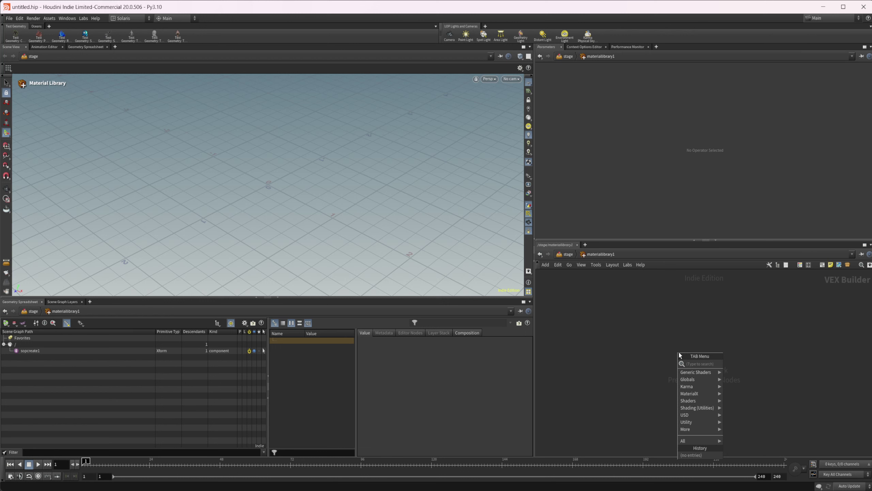
click(750, 394)
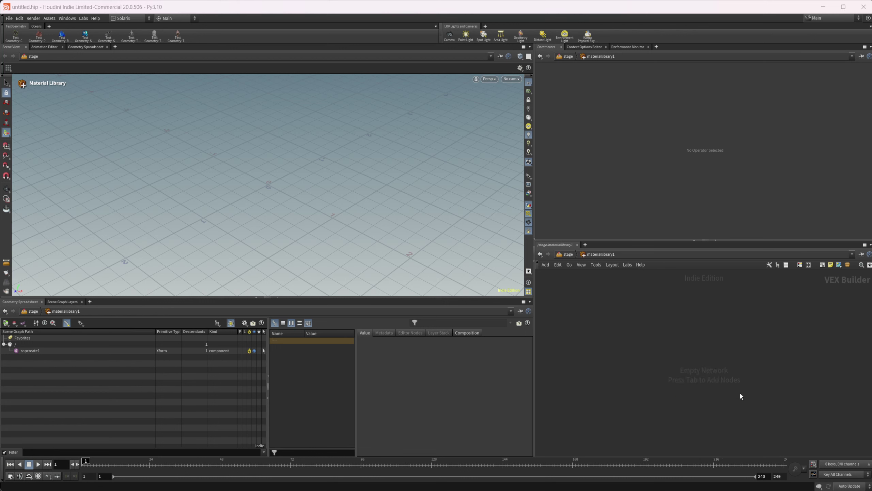
Drop the MaterialX builder into the library, then bring up an empty /obj network in Build desktop.
click(660, 411)
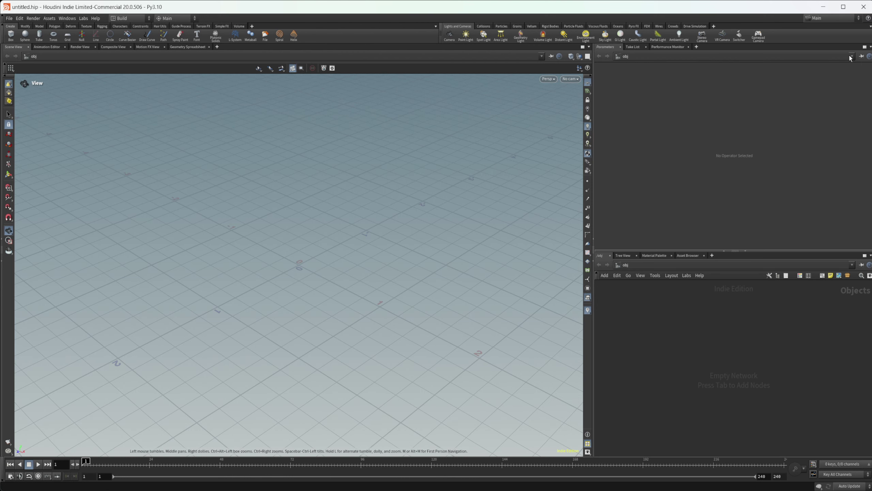
click(824, 14)
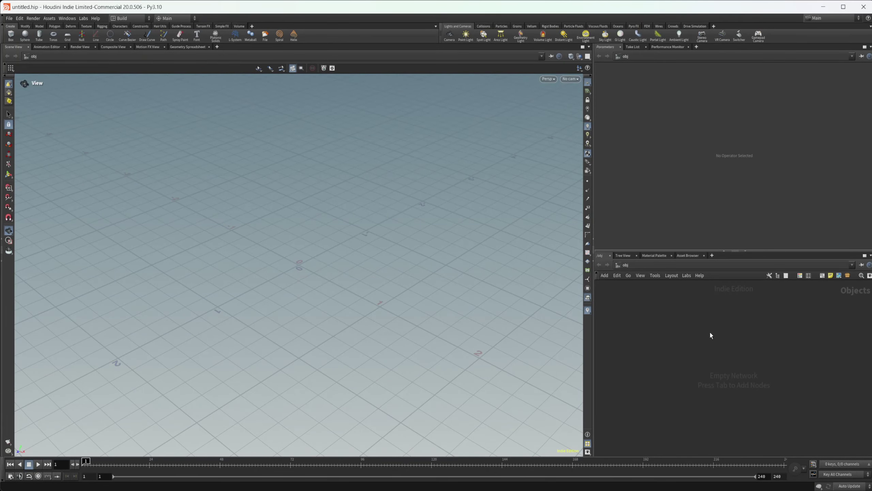
Create a geo1 Geometry object in the /obj network after cancelling a first attempt.
key(Tab)
text(geo)
key(Return)
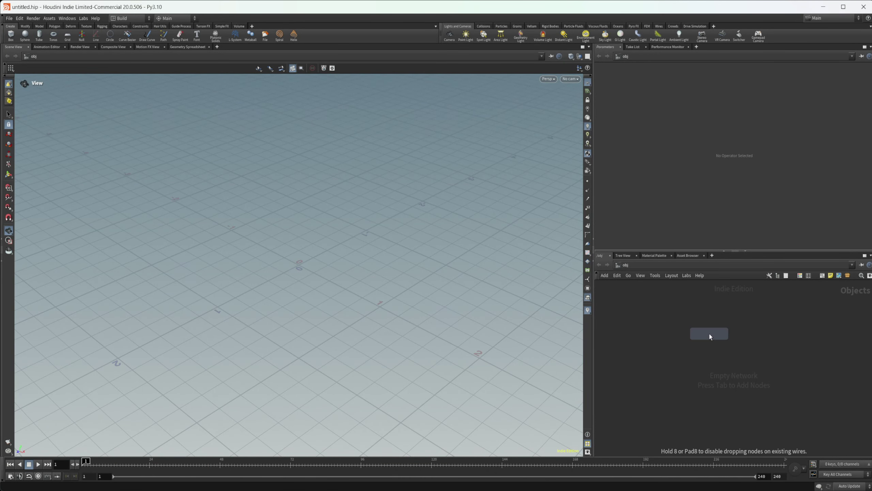
key(Escape)
key(Tab)
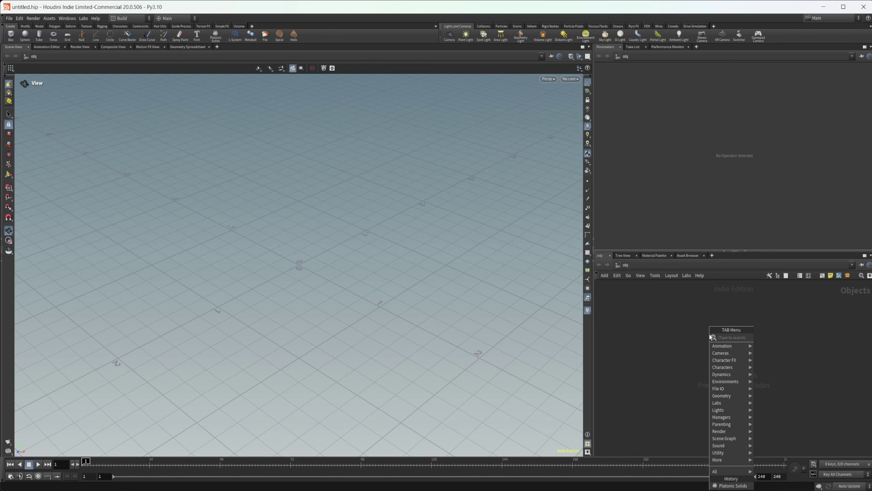
text(geo)
key(Return)
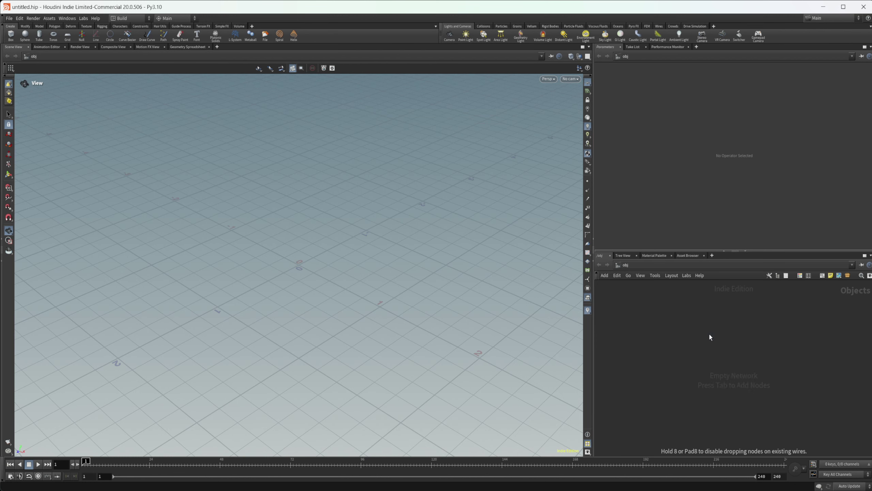
click(709, 334)
Inside geo1, add a polygon Sphere node (sphere1).
double_click(708, 341)
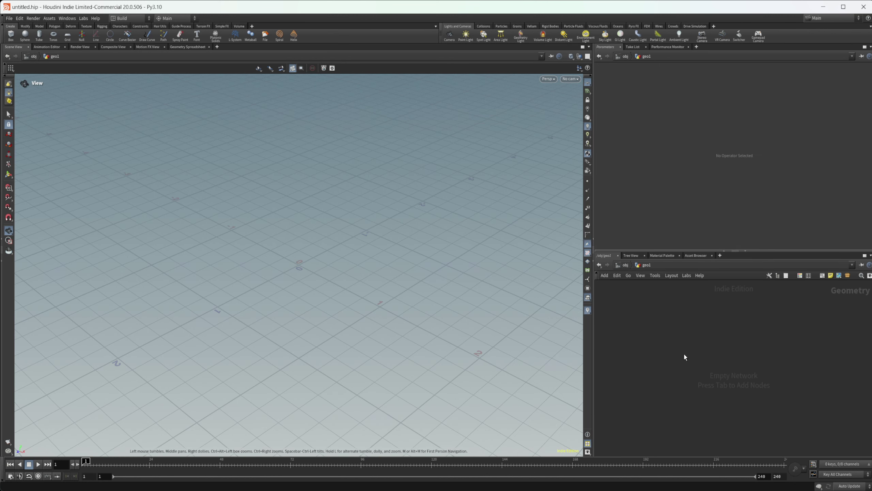
key(Tab)
text(sphe)
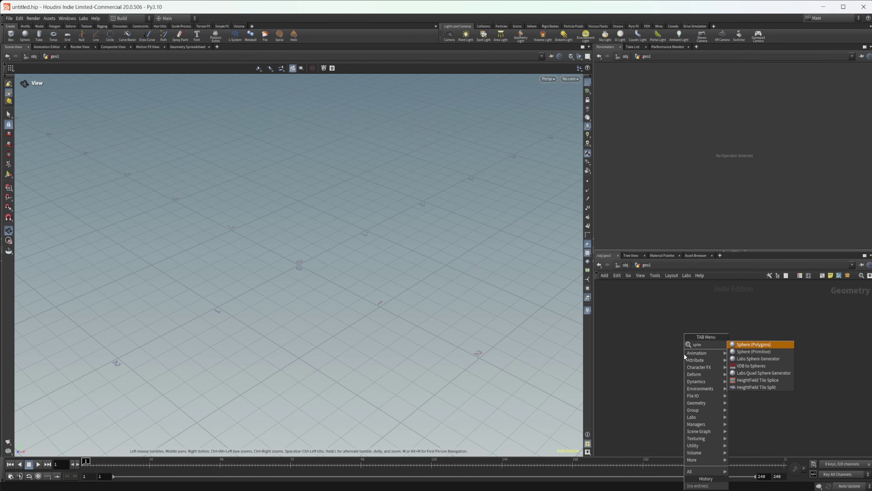
key(Return)
click(684, 354)
click(685, 353)
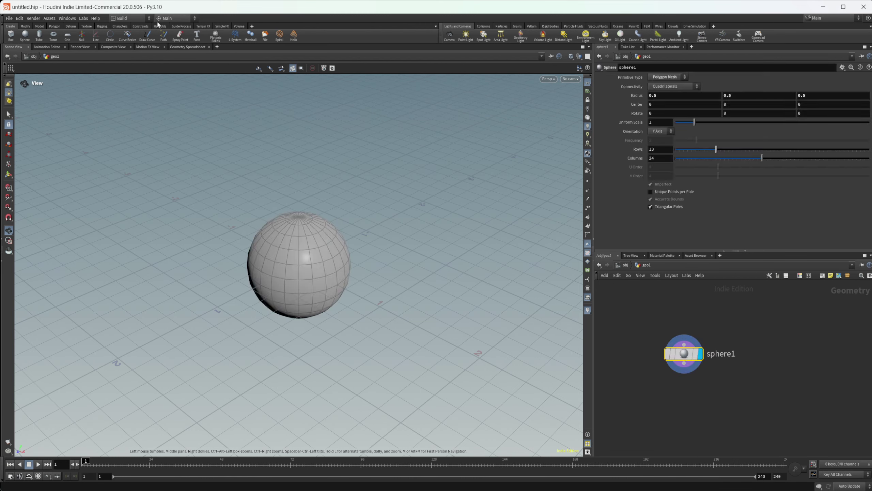
click(121, 18)
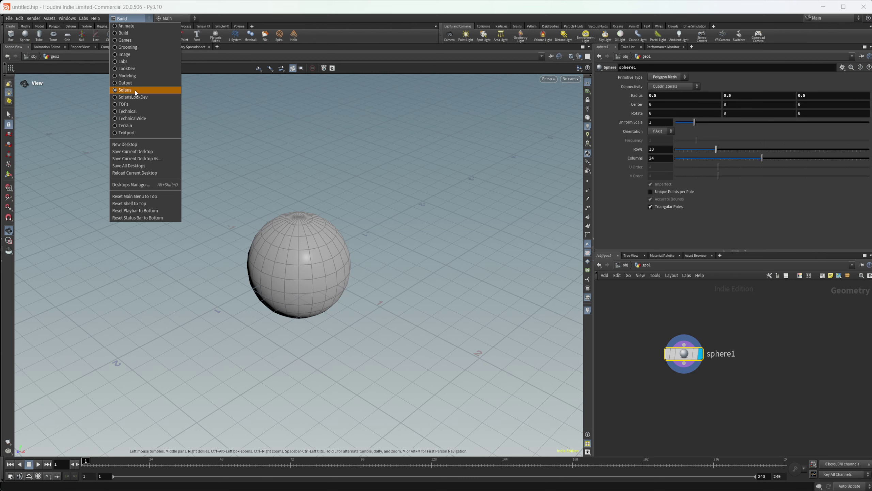
Switch to the Solaris desktop and add a sopcreate1 node to the stage network.
key(Escape)
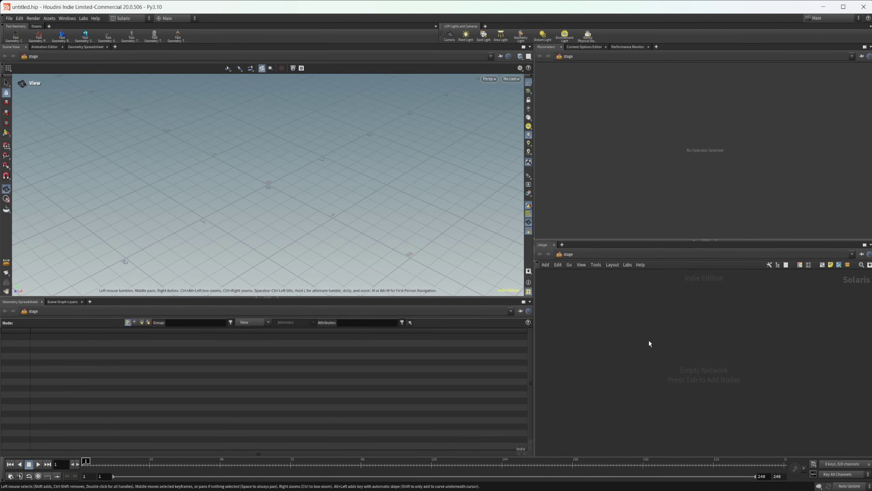
key(Tab)
text(so)
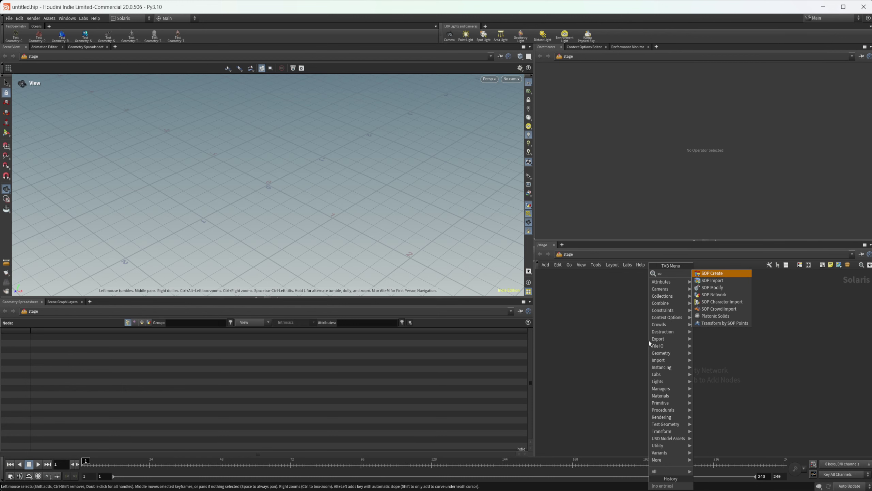
key(Return)
click(649, 341)
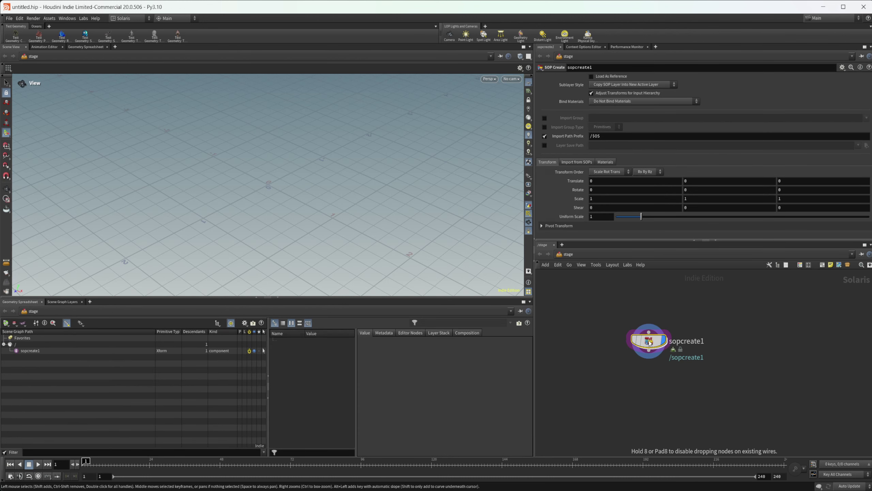
Inside sopcreate1, add a polygon sphere1, then return to the stage level.
double_click(649, 341)
key(Tab)
text(box)
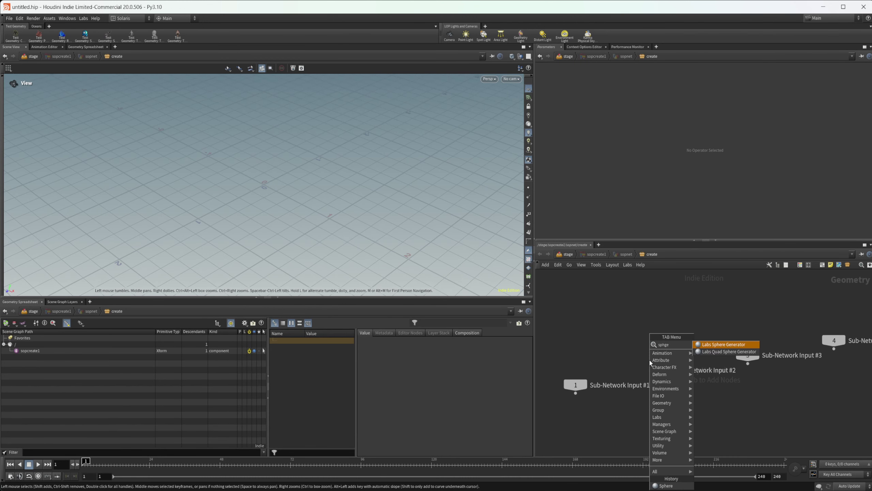
key(Return)
key(Tab)
text(sp)
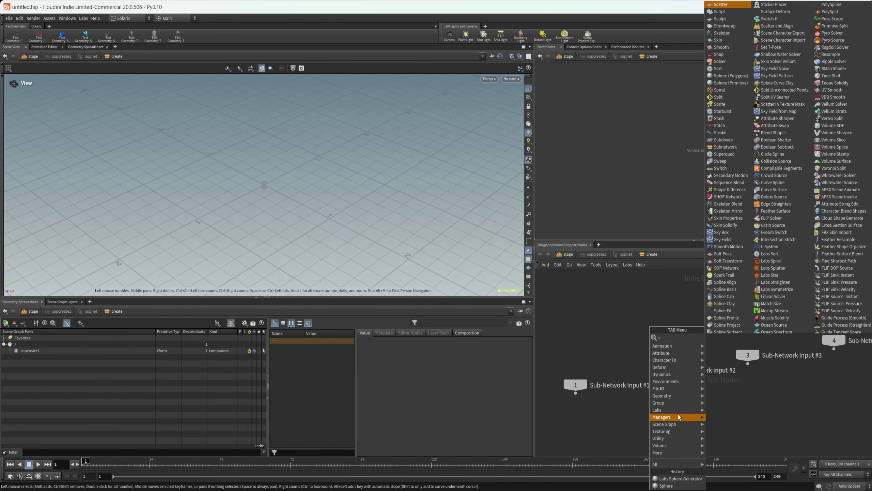
key(Return)
click(678, 414)
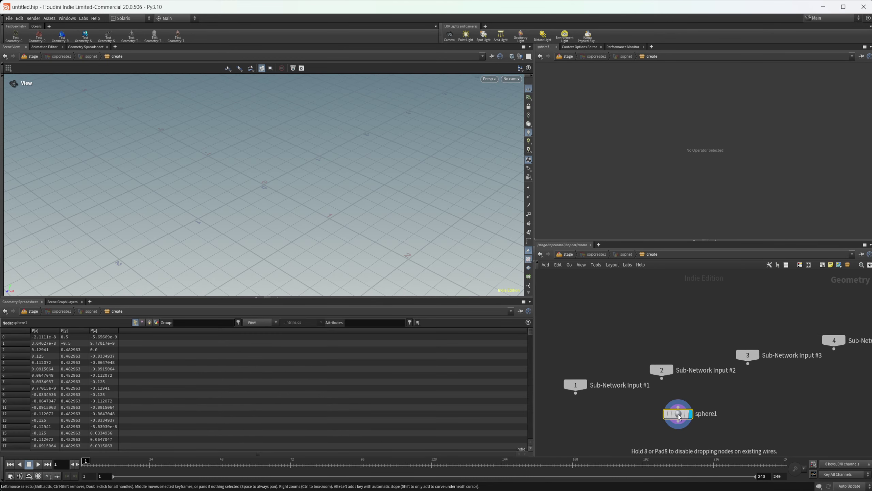
click(569, 255)
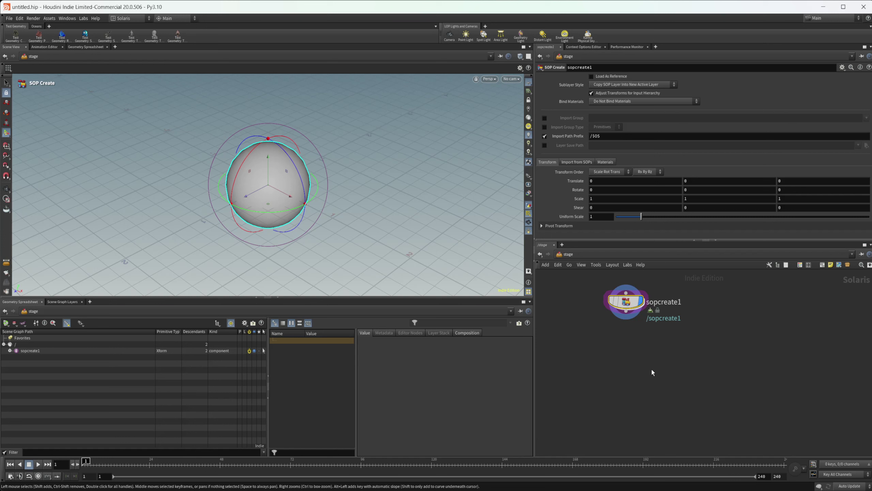
Add materiallibrary1 positioned below sopcreate1 and go inside it.
key(Tab)
text(mat)
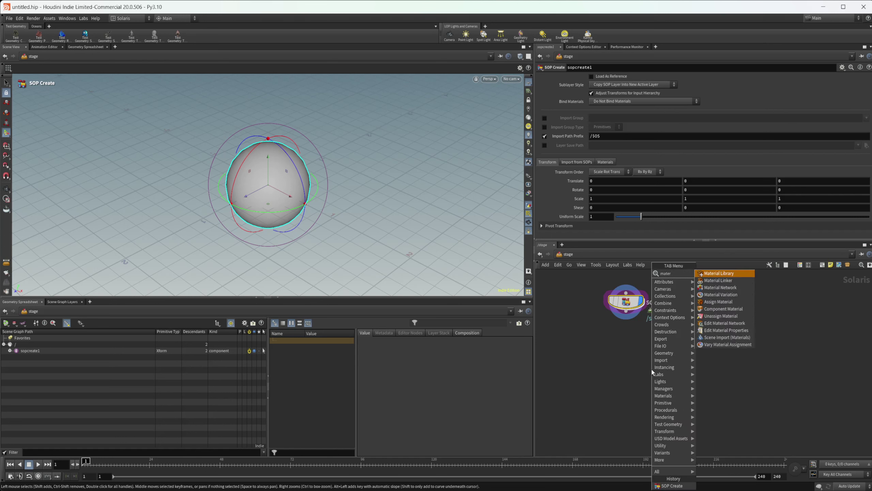
key(Return)
click(651, 368)
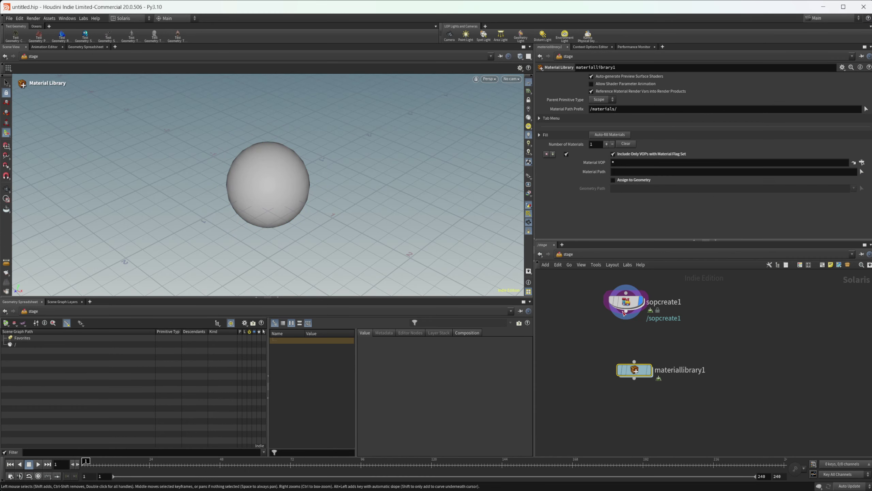
drag(627, 315, 631, 370)
double_click(631, 370)
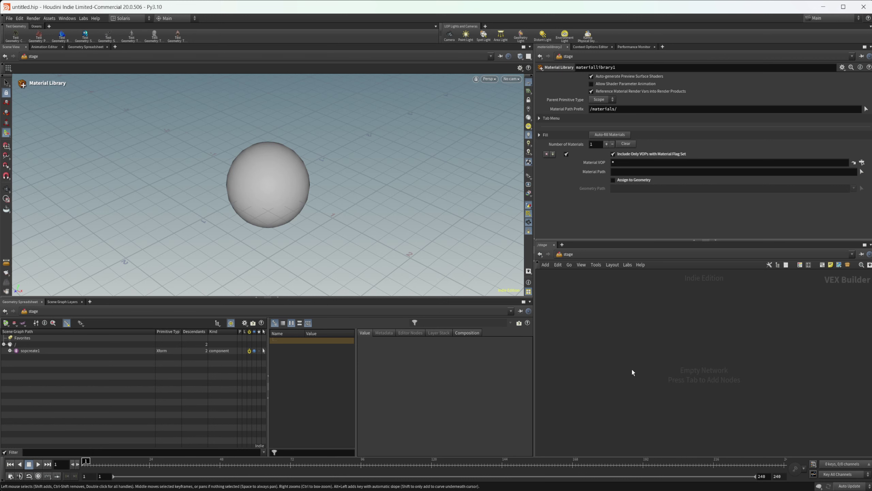
Add a MtlX Material (mtlxmaterial) node inside the material library.
key(Tab)
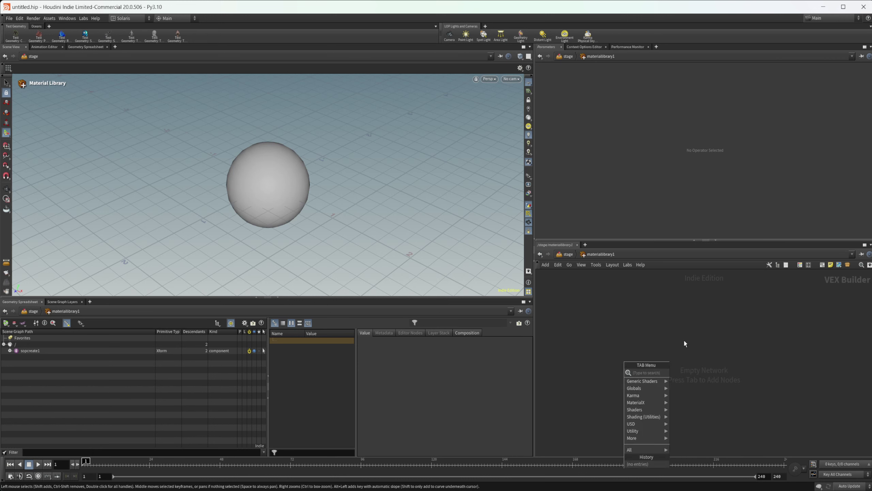
click(712, 404)
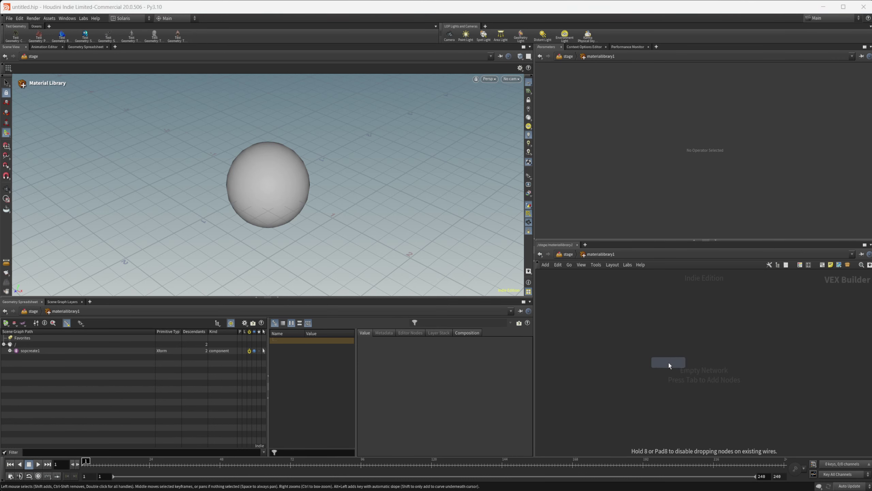
click(674, 381)
mouse_move(669, 372)
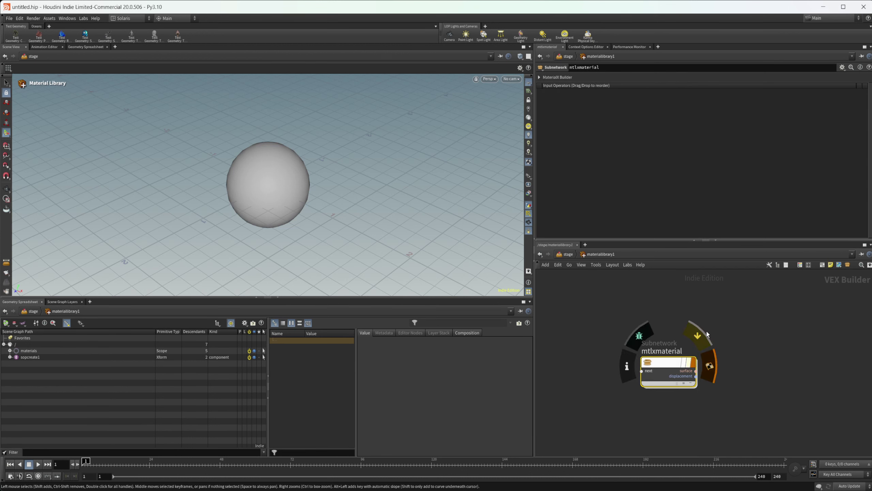